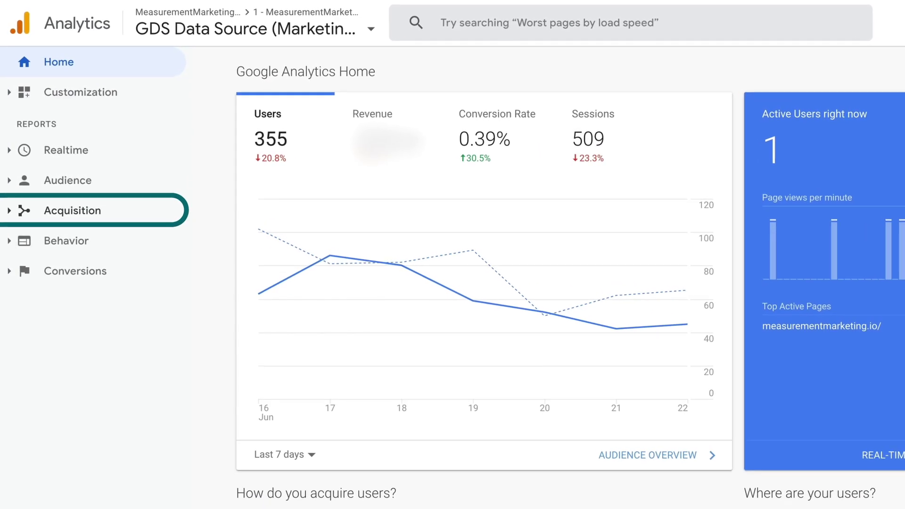
Open the Acquisition > All Traffic > Source/Medium report from the sidebar.
left_click(9, 215)
left_click(82, 267)
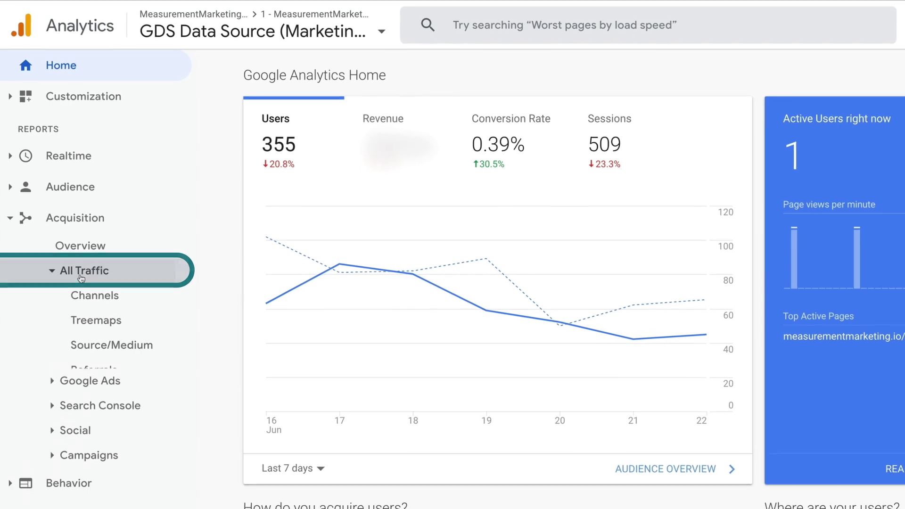
left_click(123, 355)
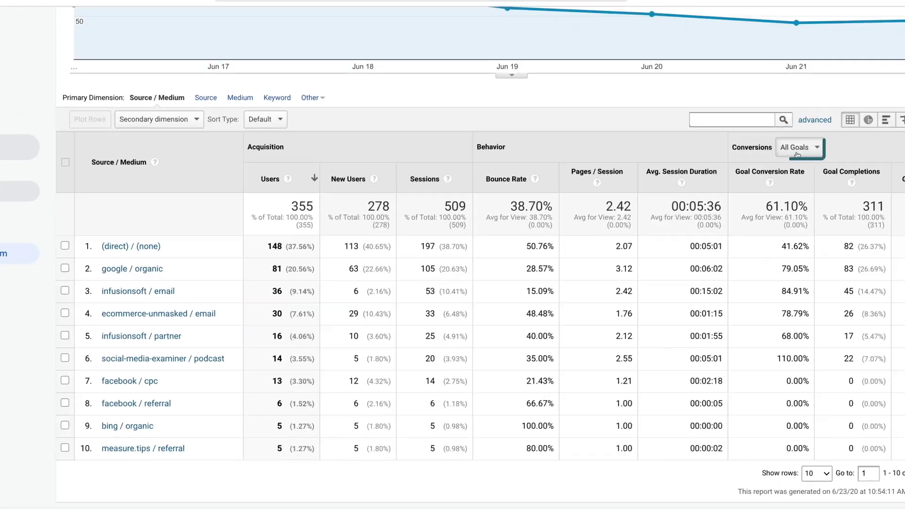
left_click(800, 145)
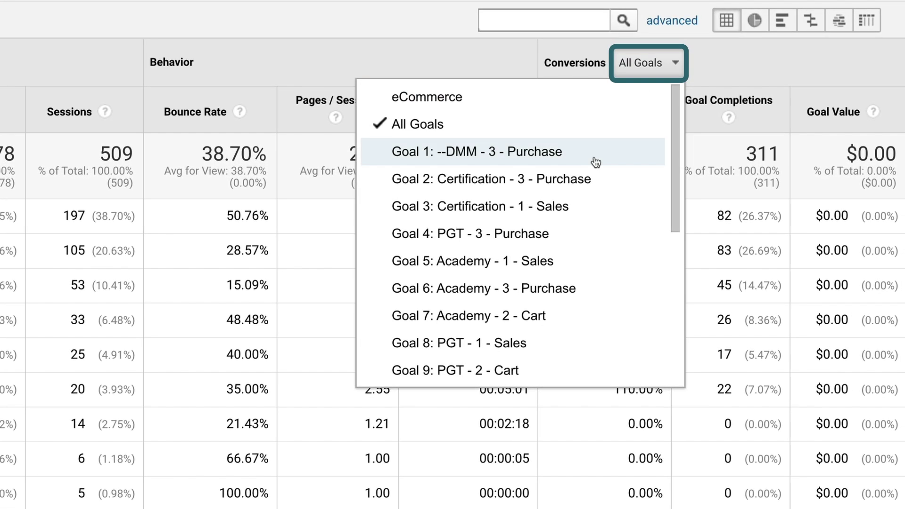
Show the table's conversion columns for Goal 16: Lead.
scroll(641, 203, "down", 3)
scroll(636, 209, "down", 2)
left_click(414, 370)
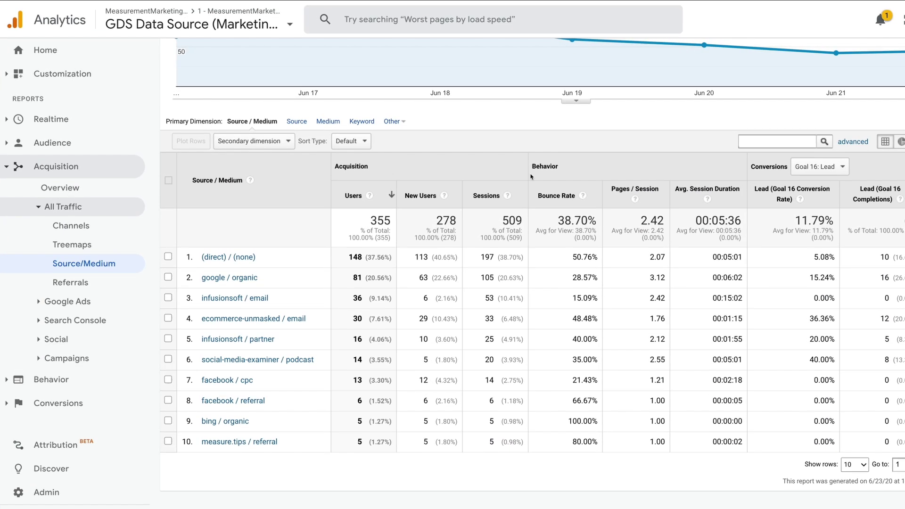
Add Campaign as the secondary dimension of the Source/Medium table.
left_click(291, 143)
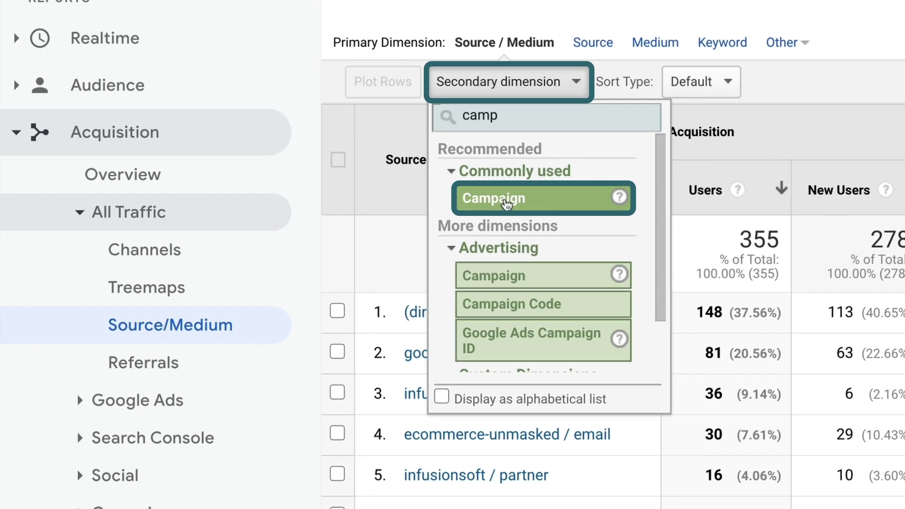
left_click(507, 200)
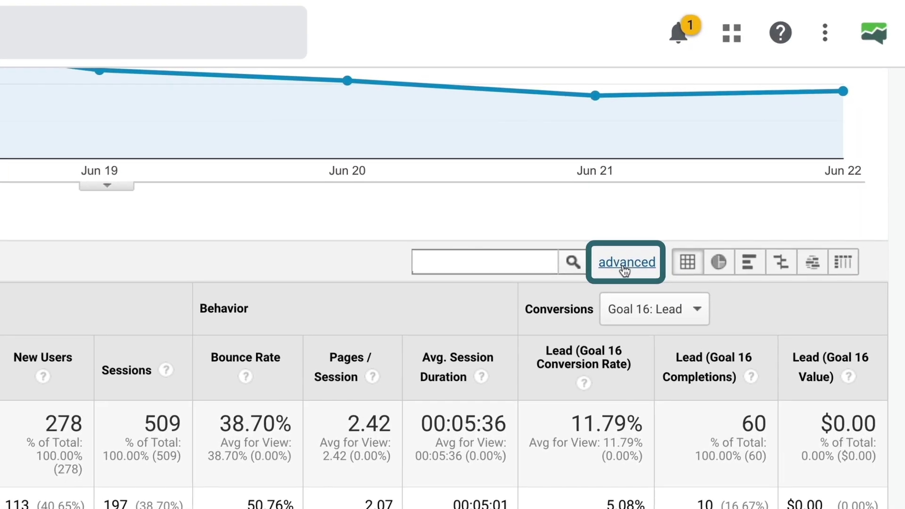
Apply an advanced filter including only rows whose Campaign contains 'win'.
left_click(626, 269)
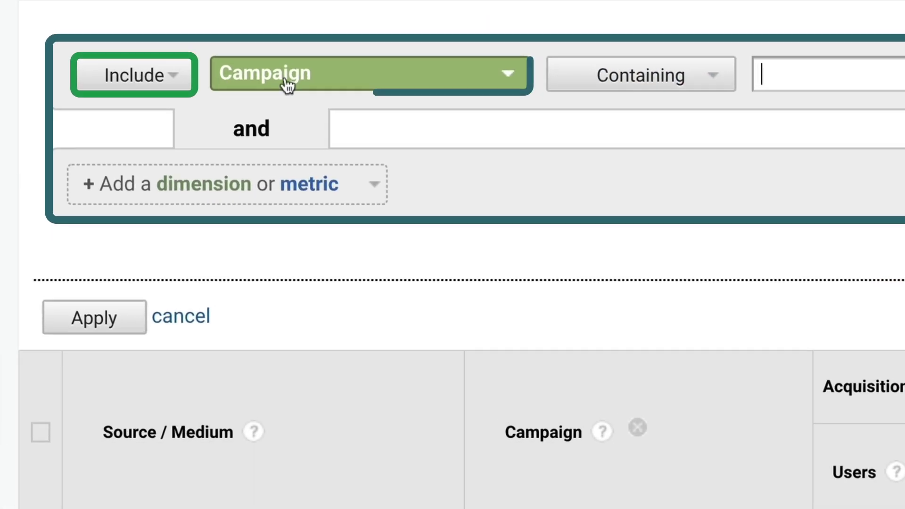
left_click(218, 55)
left_click(311, 274)
left_click(803, 81)
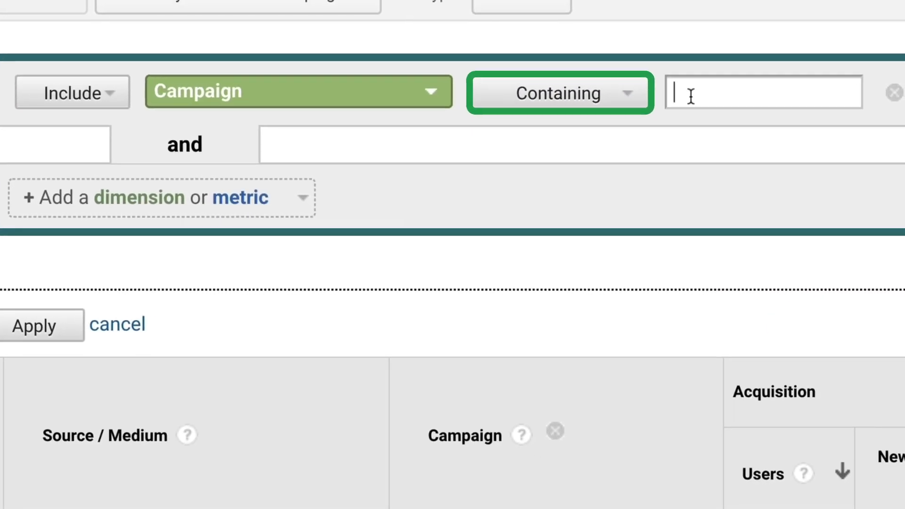
type("win")
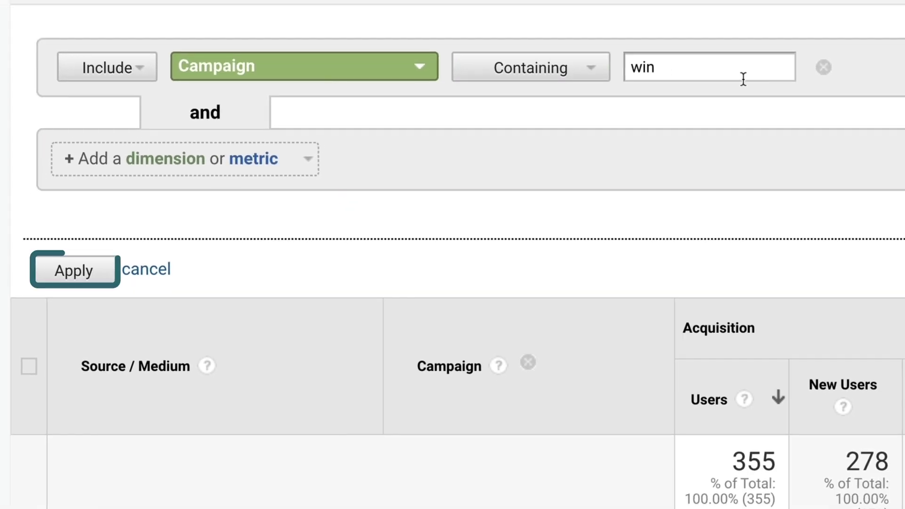
left_click(53, 273)
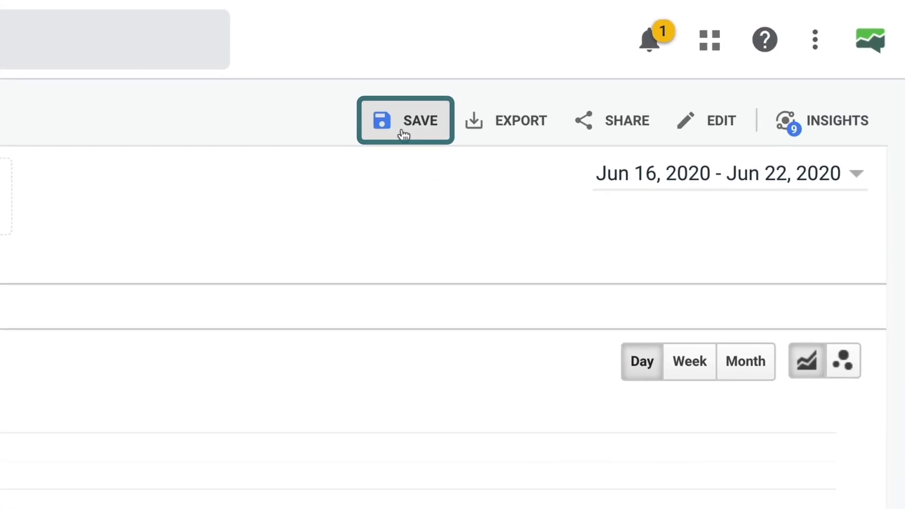
Save the filtered report under a name starting with the owner's name and ending 'Win Traffic Report'.
left_click(423, 129)
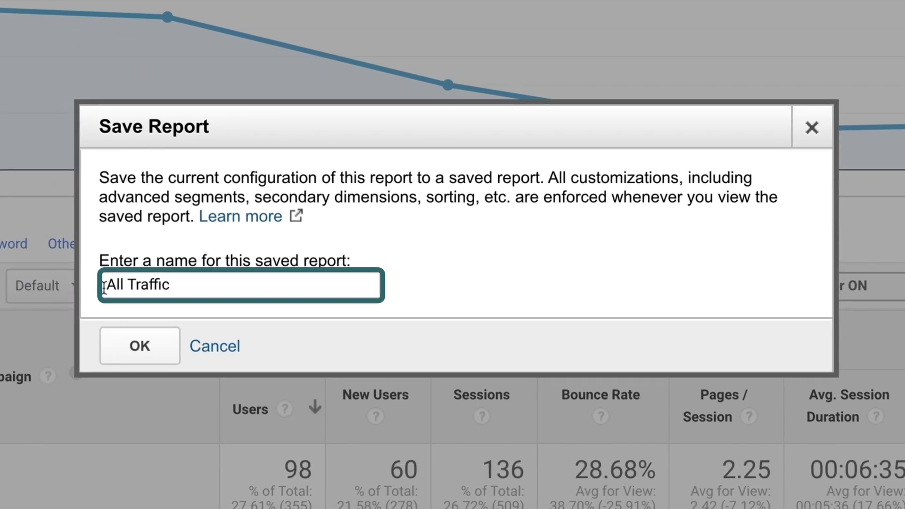
left_click(103, 286)
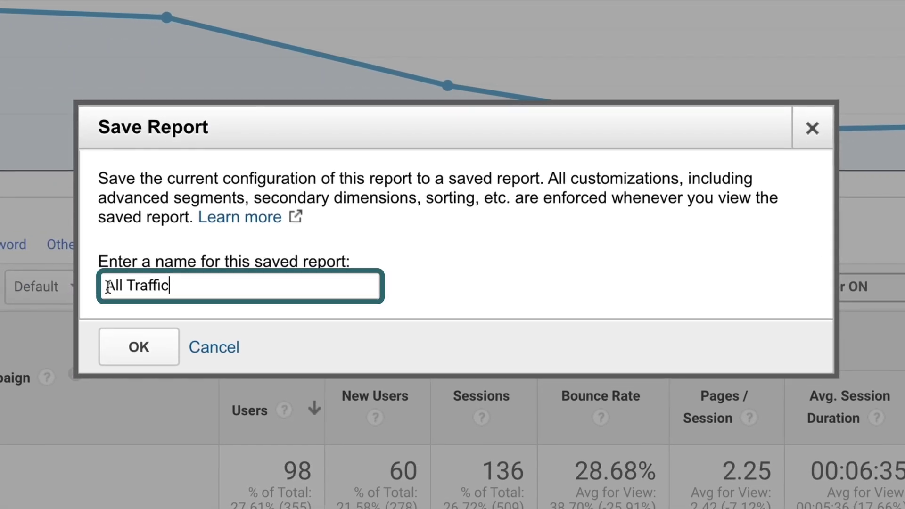
type("Mercer's")
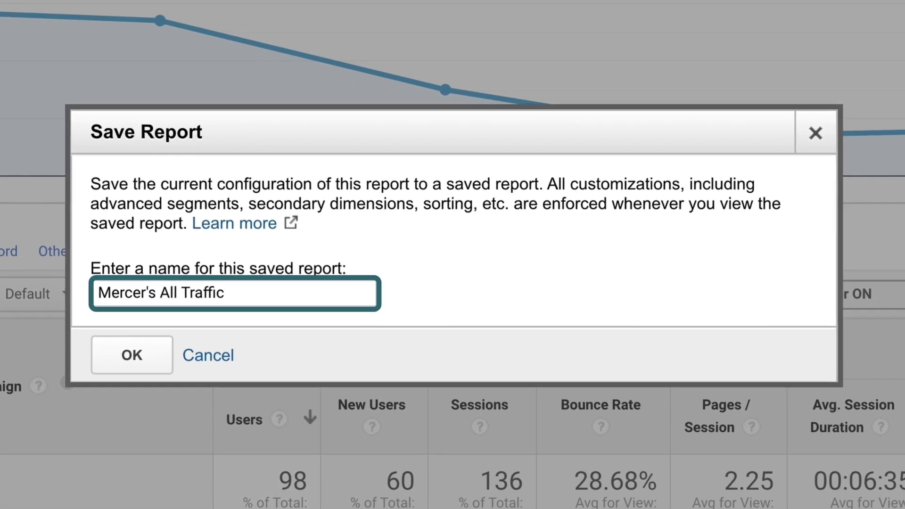
key("Delete")
key("Delete")
key("Delete")
type("Win")
key("End")
type("Report")
left_click(139, 380)
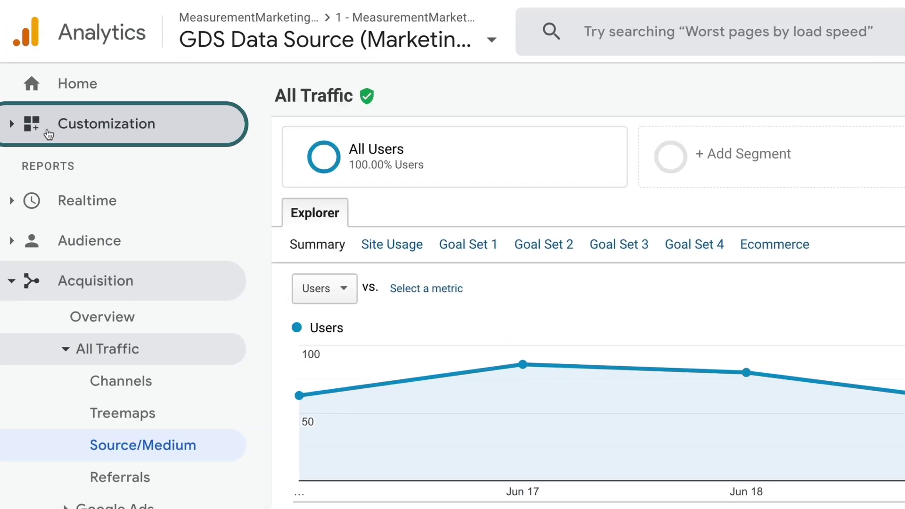
left_click(28, 75)
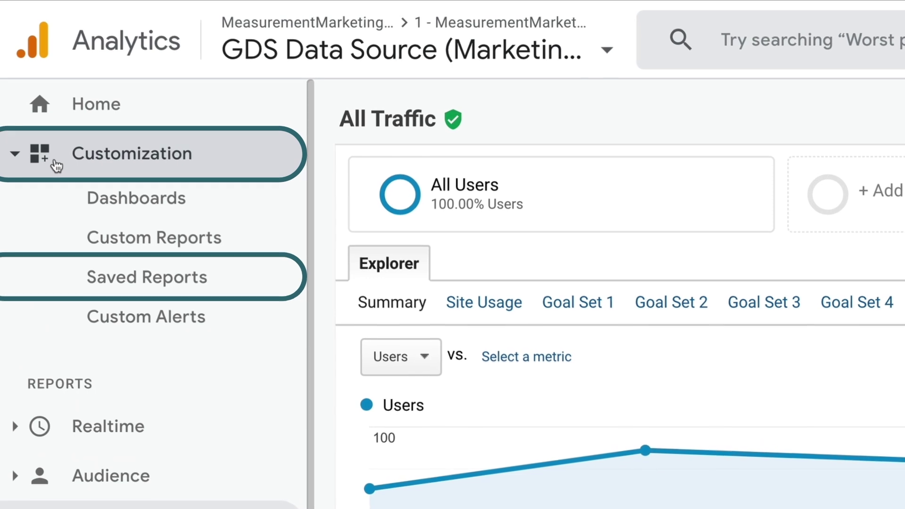
Open the Win Traffic Report from Customization > Saved Reports.
left_click(177, 279)
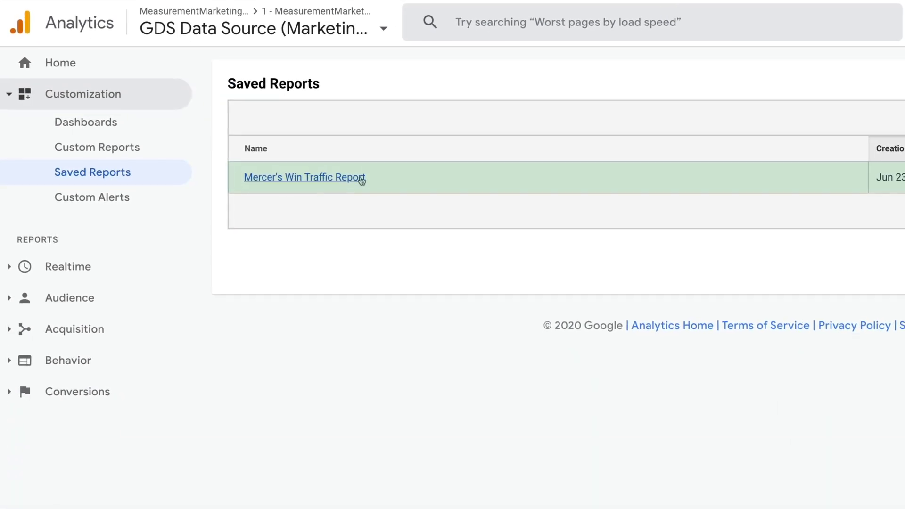
left_click(317, 184)
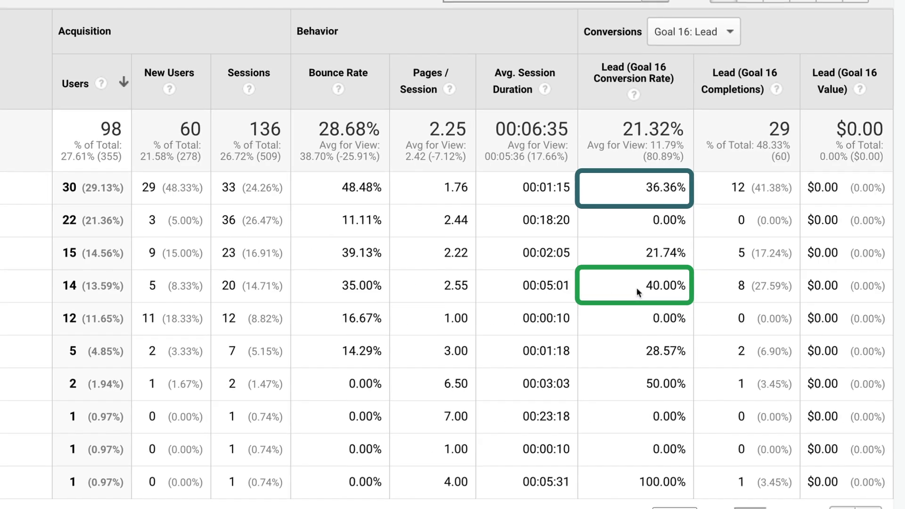
Highlight the 40.00% lead conversion rate in the saved report.
left_click_drag(659, 287, 691, 288)
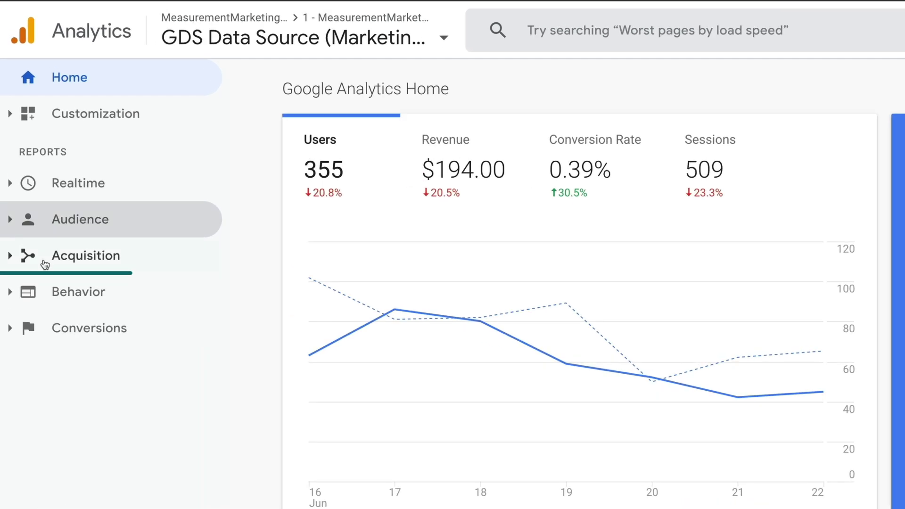
Open the Behavior > Site Content > All Pages report.
left_click(14, 366)
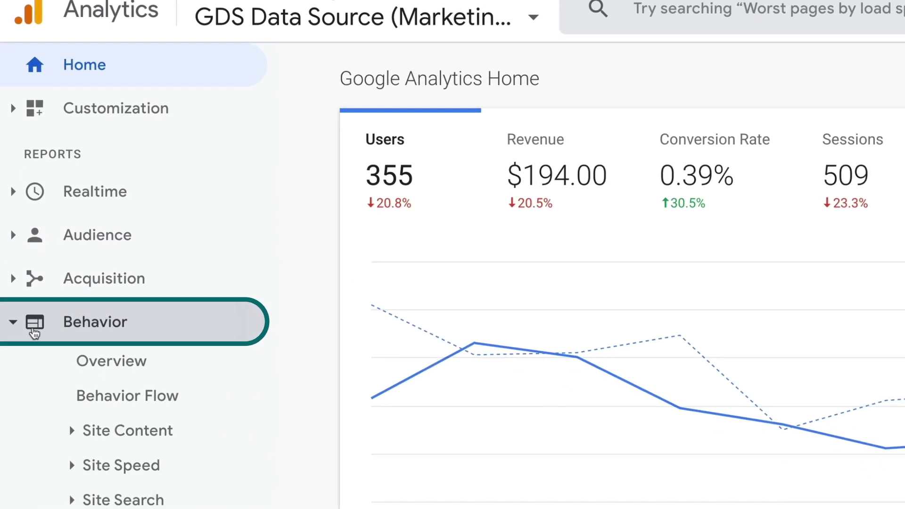
left_click(95, 355)
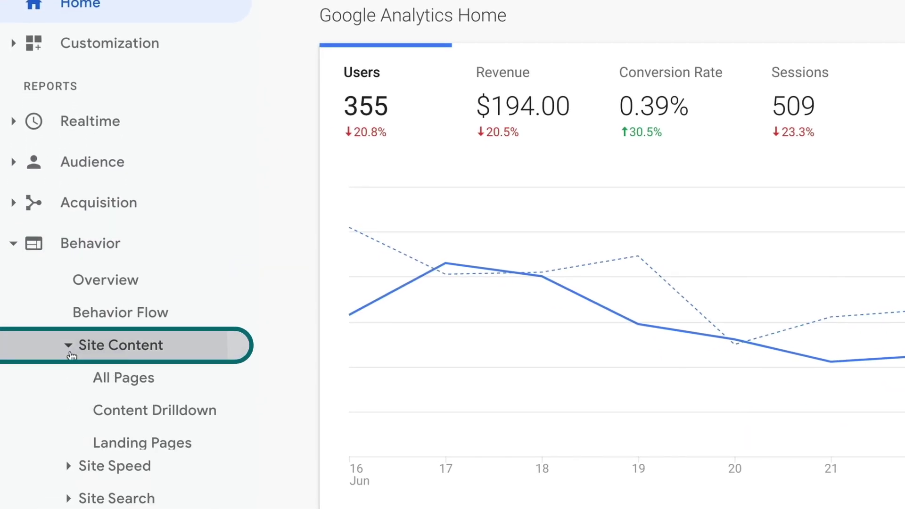
left_click(106, 372)
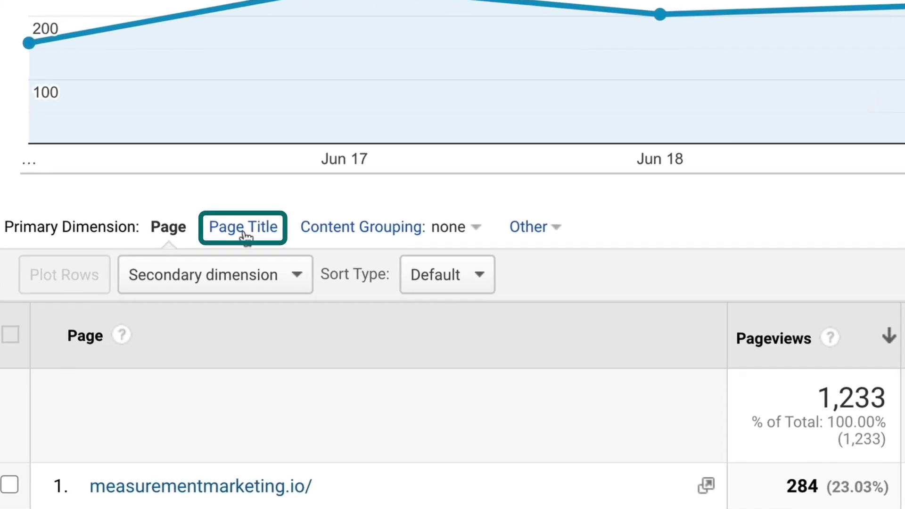
Switch the primary dimension to Page Title and search the table for 'page not f'.
left_click(244, 228)
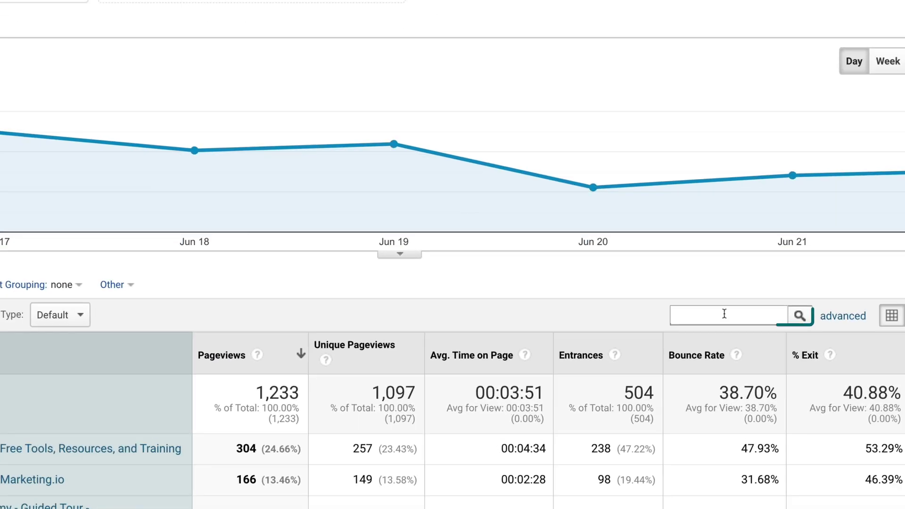
left_click(801, 349)
type("page not f")
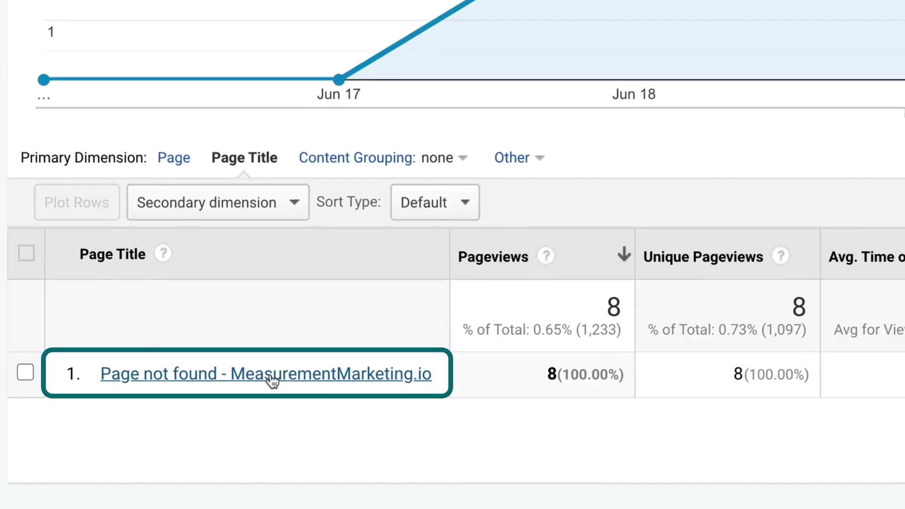
Drill into the 'Page not found' title and save the URL list as '404 Report'.
left_click(269, 379)
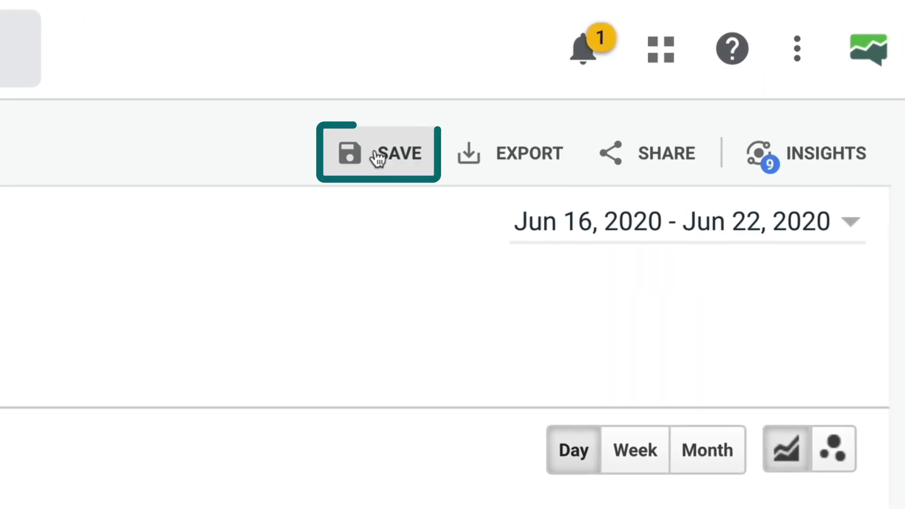
left_click(826, 57)
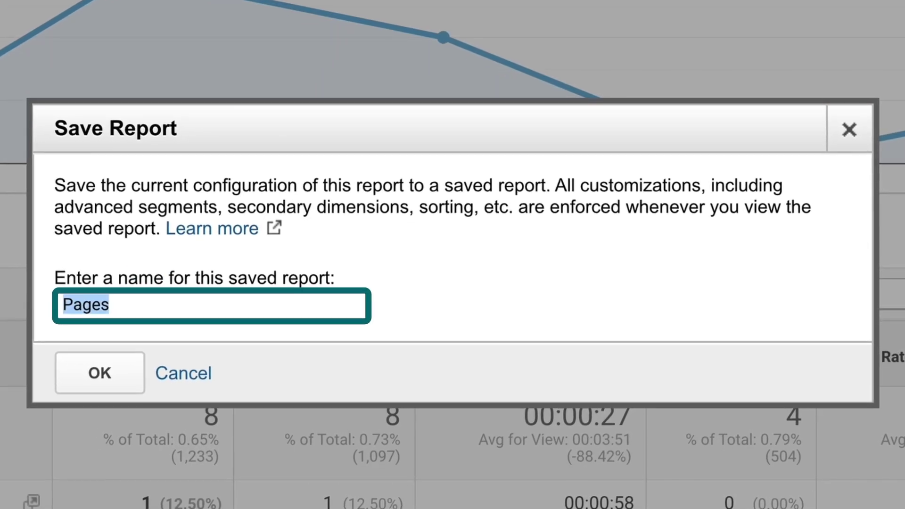
type("404 Report")
left_click(69, 384)
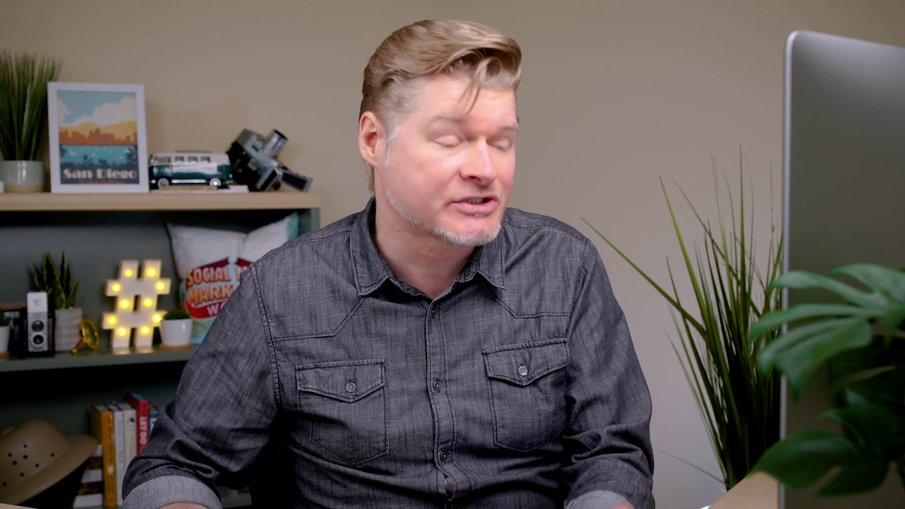